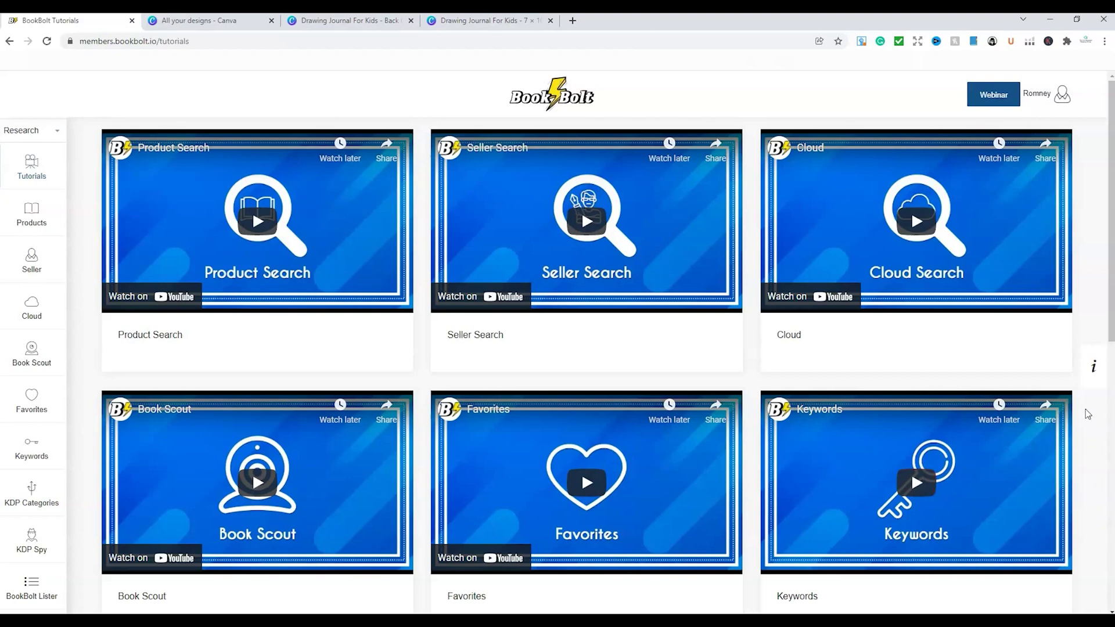
# Step: Log into BookBolt Designer with the account password, then bring up the Canva back cover design
pyautogui.click(1062, 96)
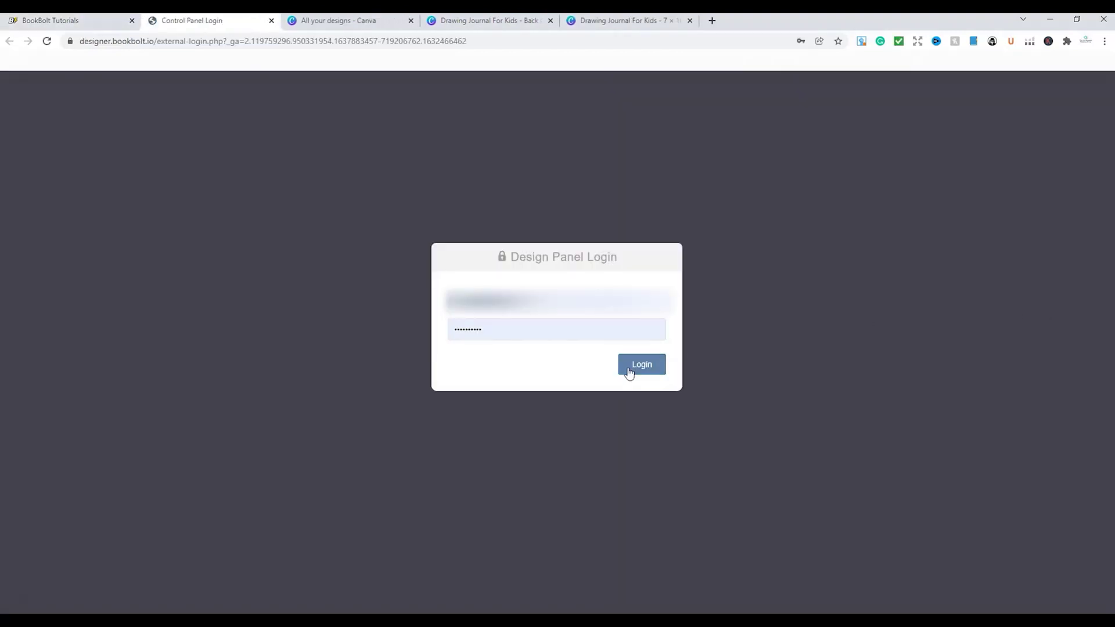
pyautogui.click(629, 372)
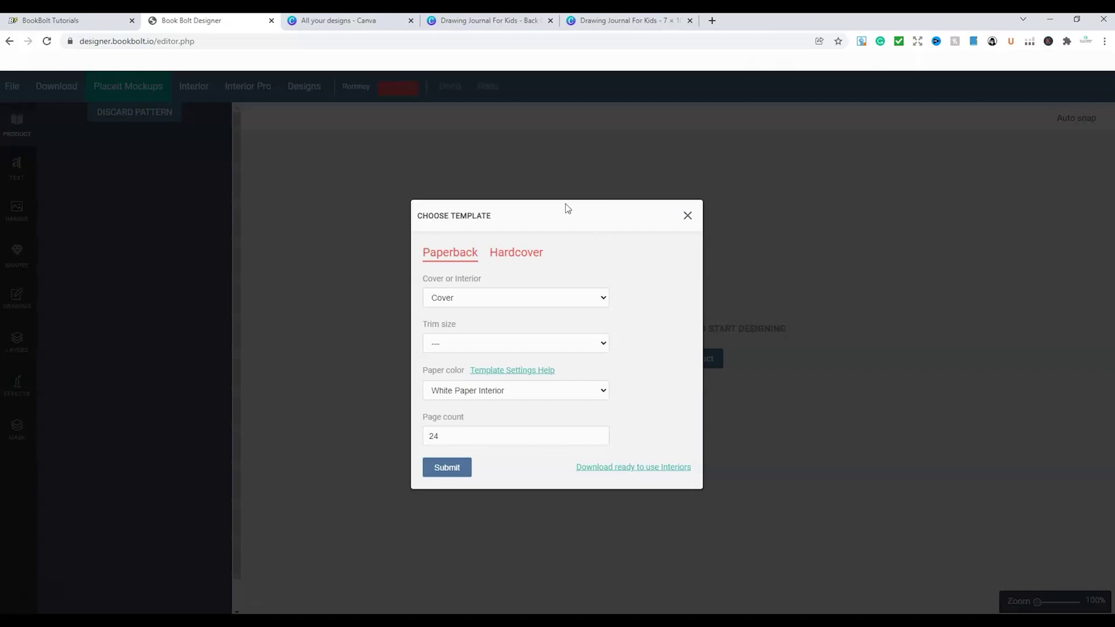
pyautogui.click(496, 22)
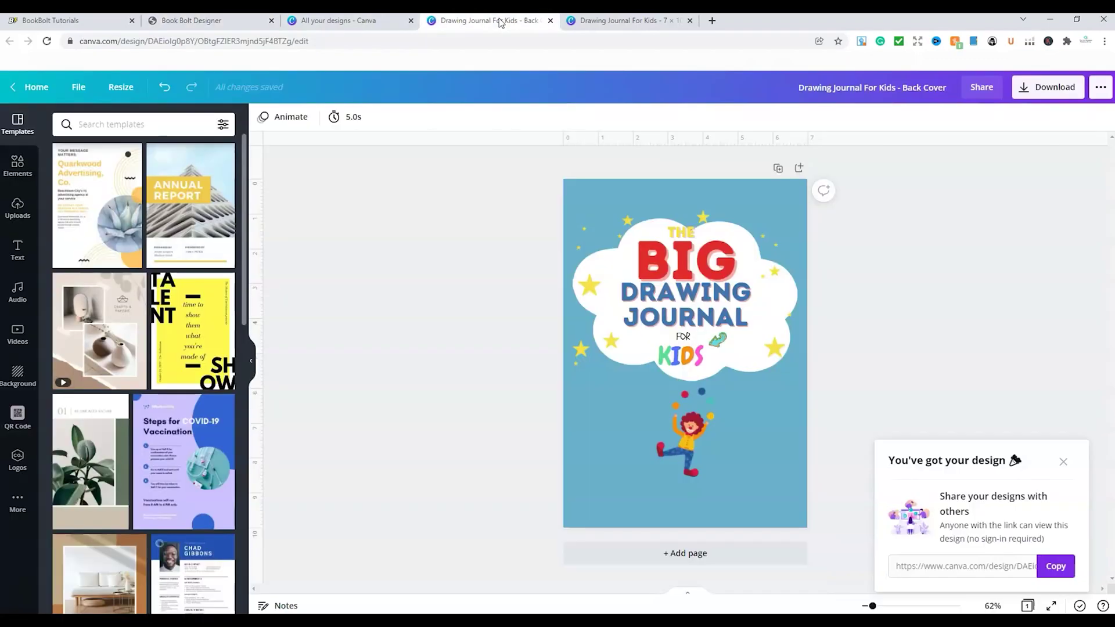
pyautogui.click(604, 22)
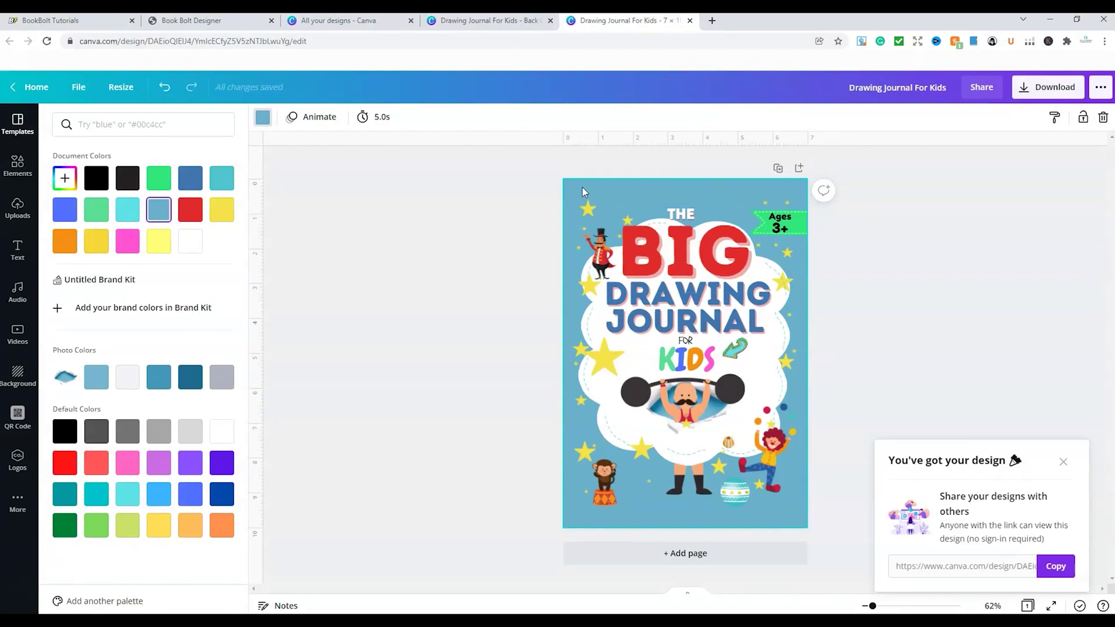
pyautogui.click(491, 21)
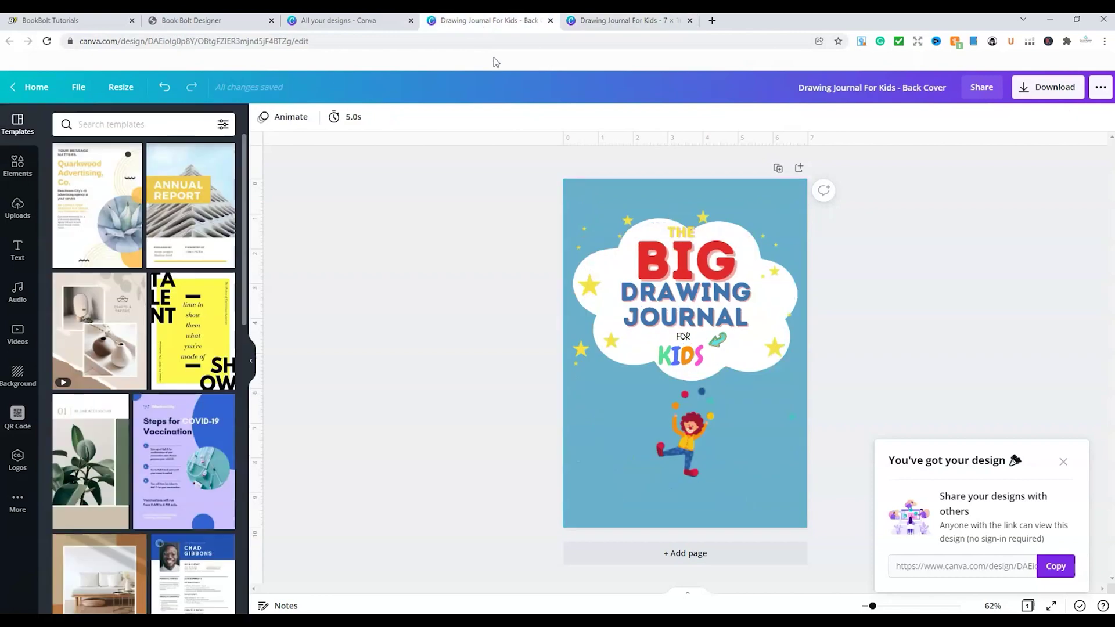
pyautogui.click(636, 22)
pyautogui.click(191, 21)
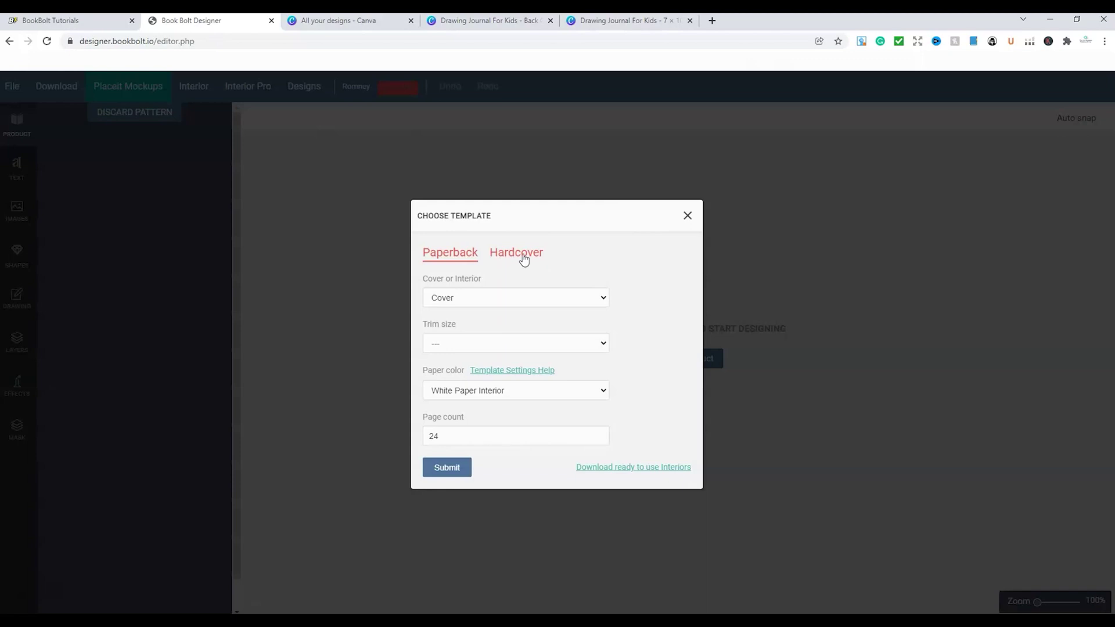
# Step: Generate a 7 x 10 in hardcover template for 90 Black & White - White Paper pages
pyautogui.click(523, 256)
pyautogui.click(604, 322)
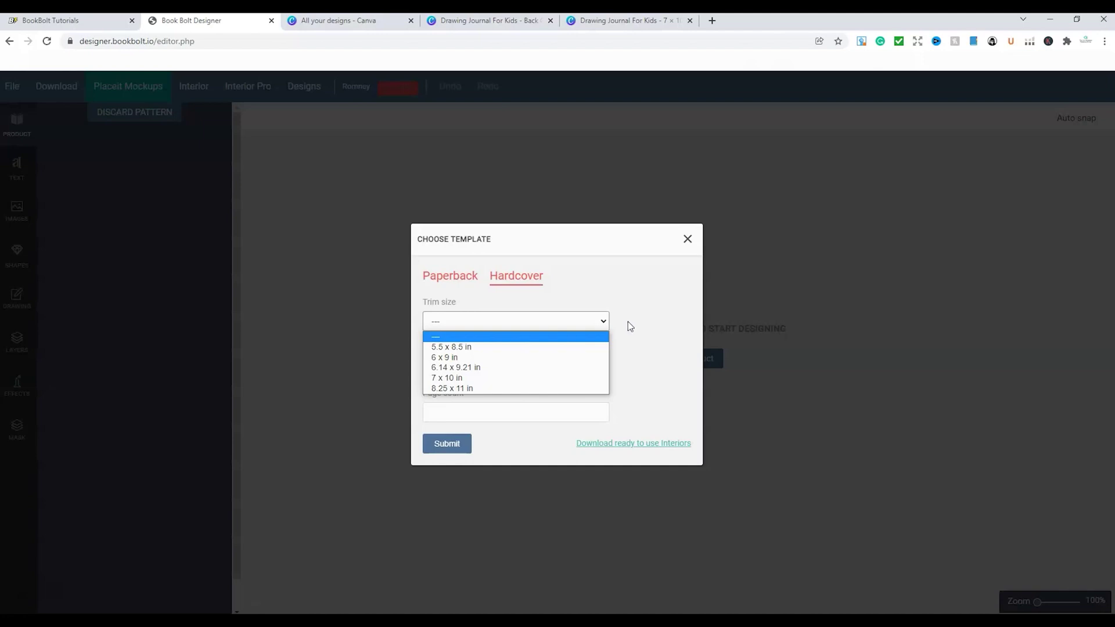
pyautogui.click(468, 378)
pyautogui.click(604, 368)
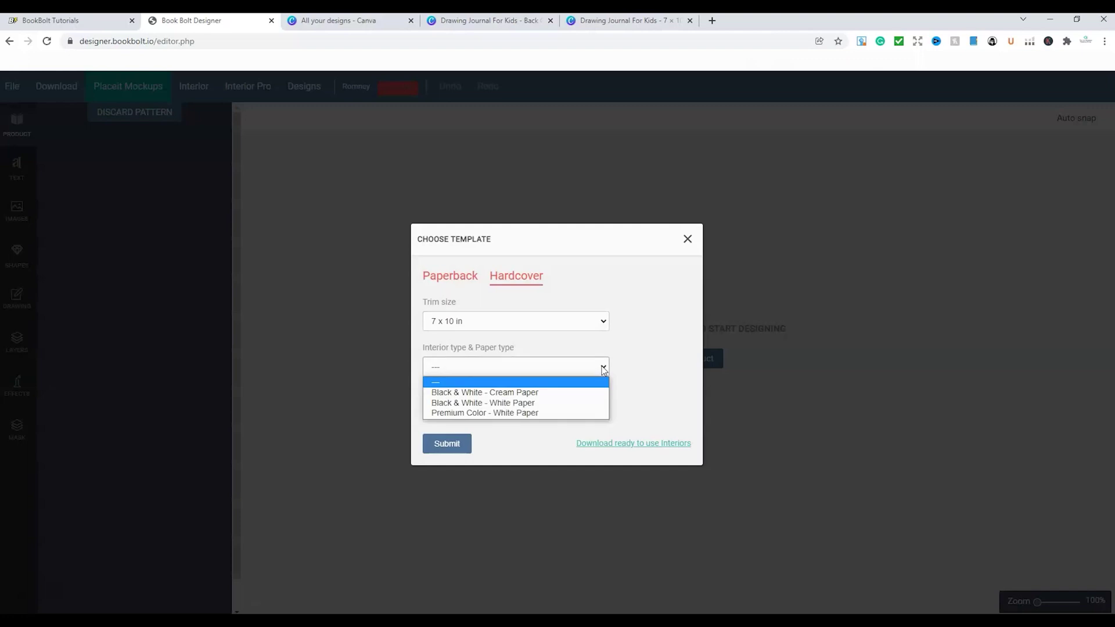
pyautogui.click(527, 404)
pyautogui.click(524, 412)
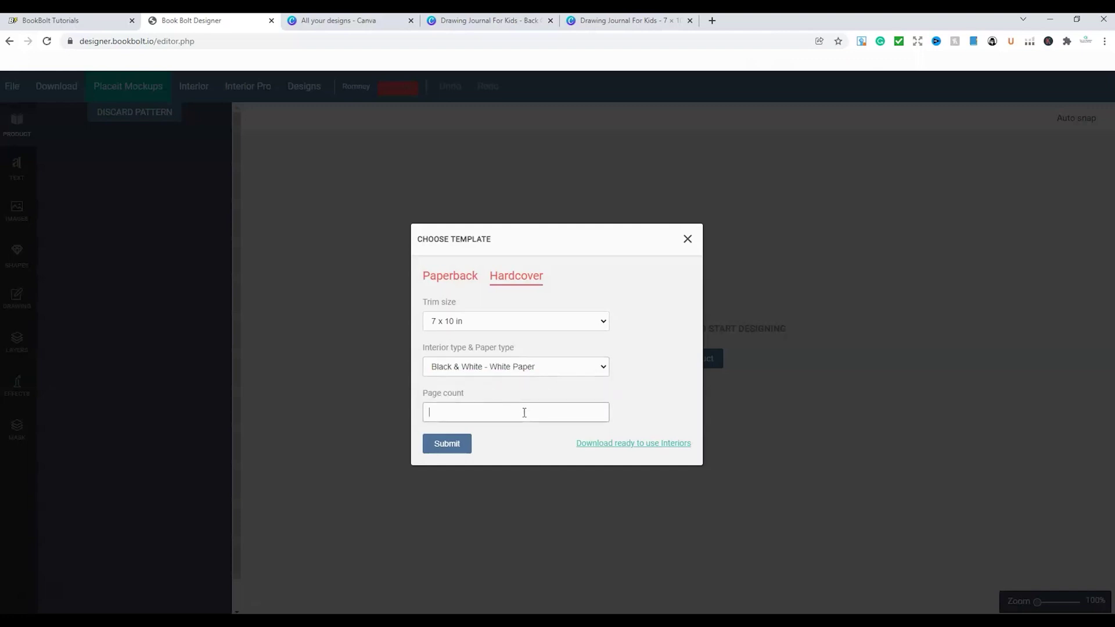
pyautogui.write('90')
pyautogui.click(443, 447)
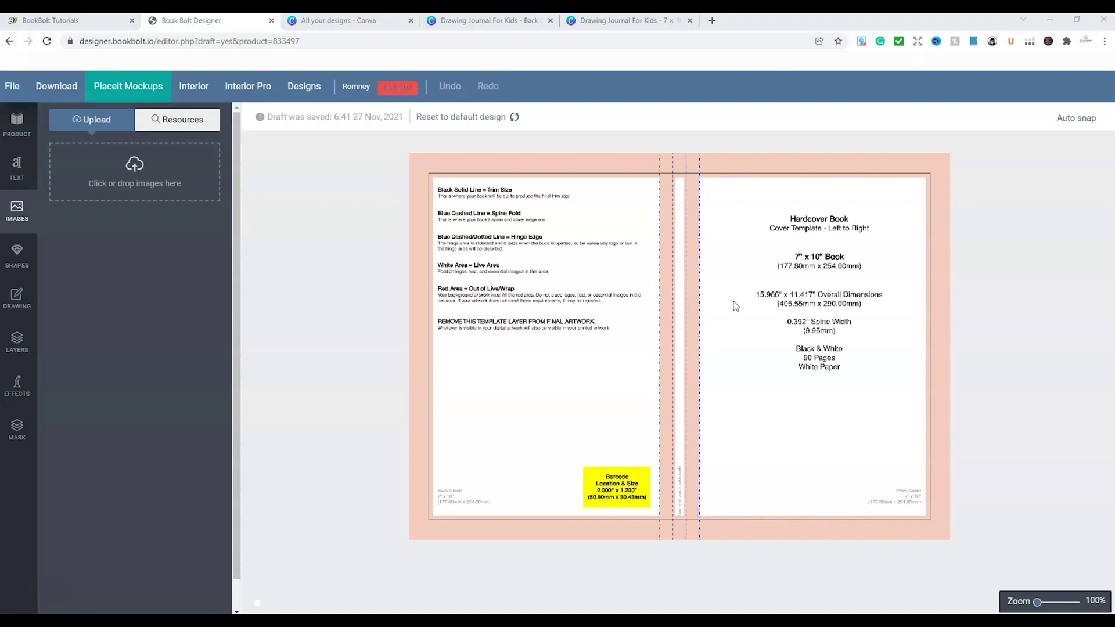
# Step: Upload the Drawing Journal For Kids front and back cover images and place the front art
pyautogui.click(135, 168)
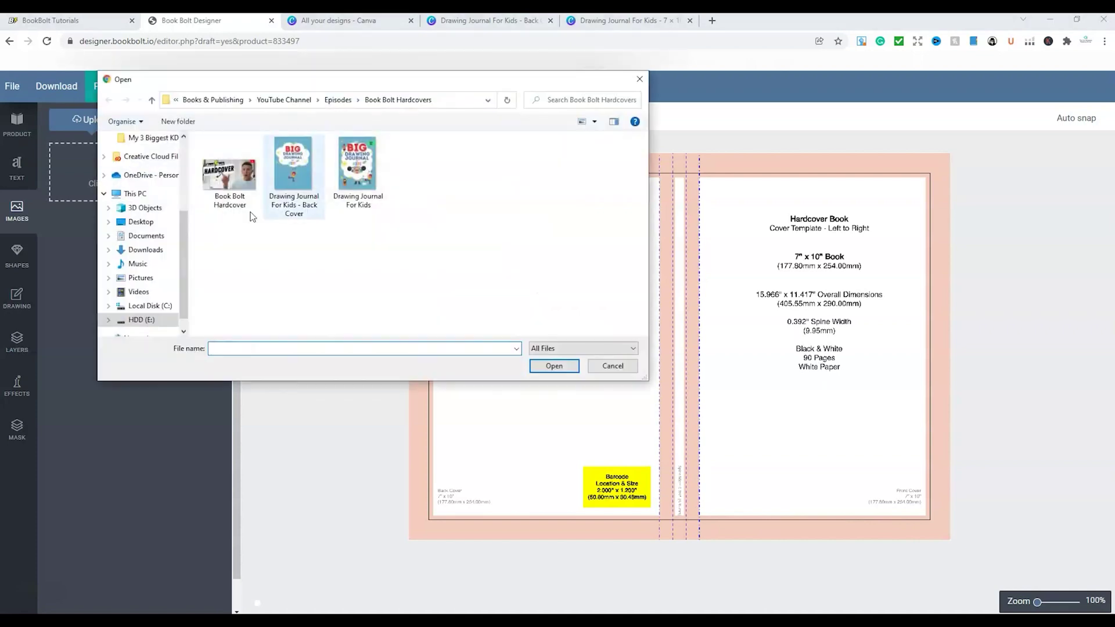
pyautogui.click(360, 167)
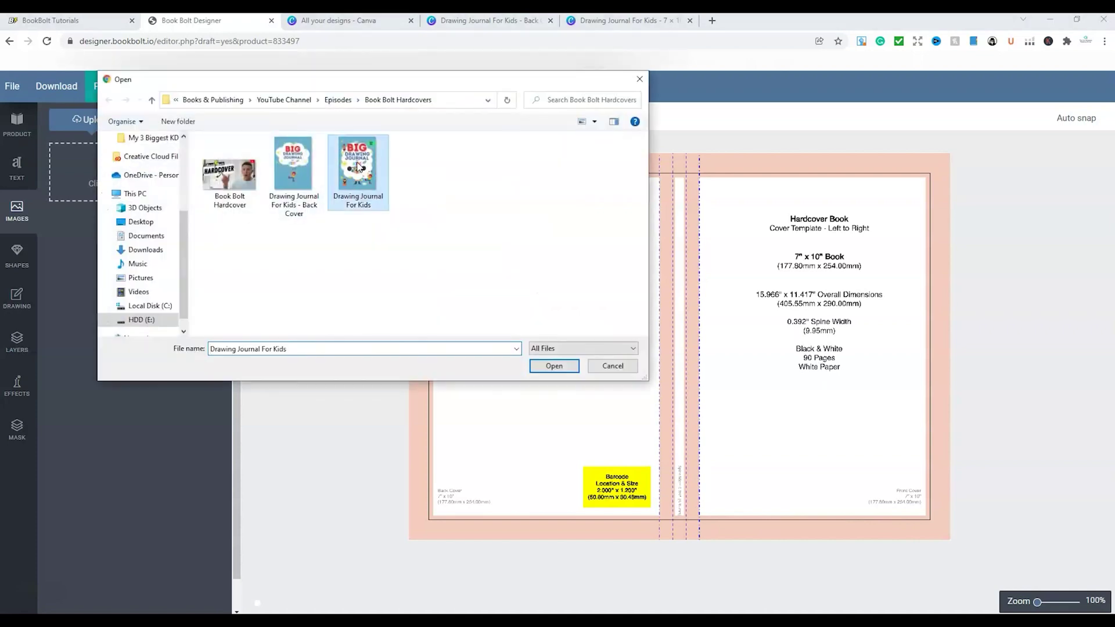
pyautogui.click(558, 366)
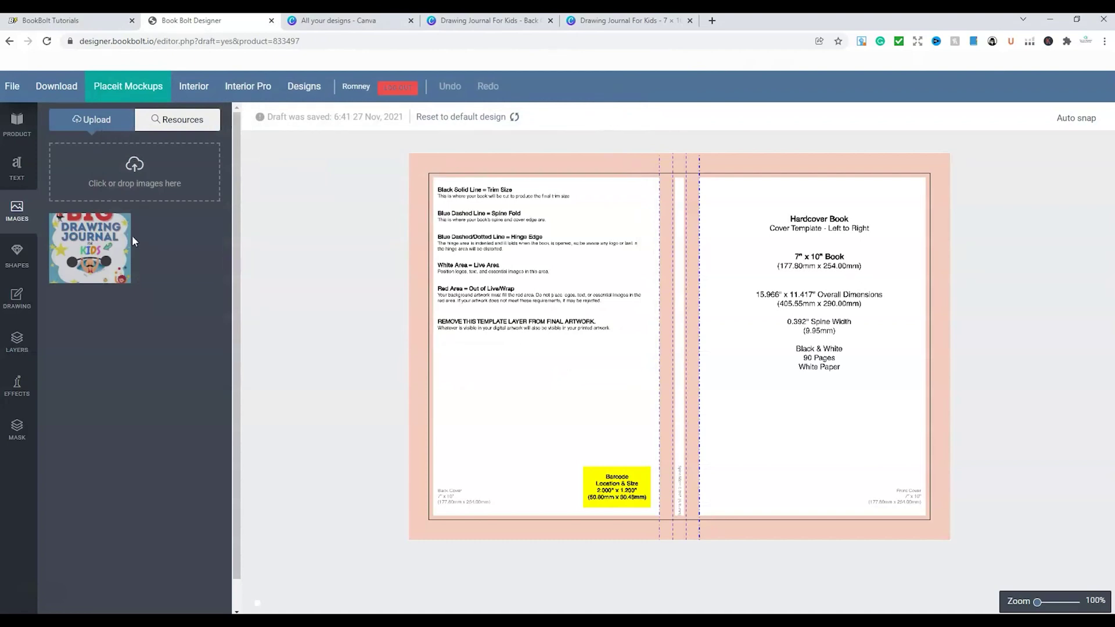
pyautogui.click(137, 164)
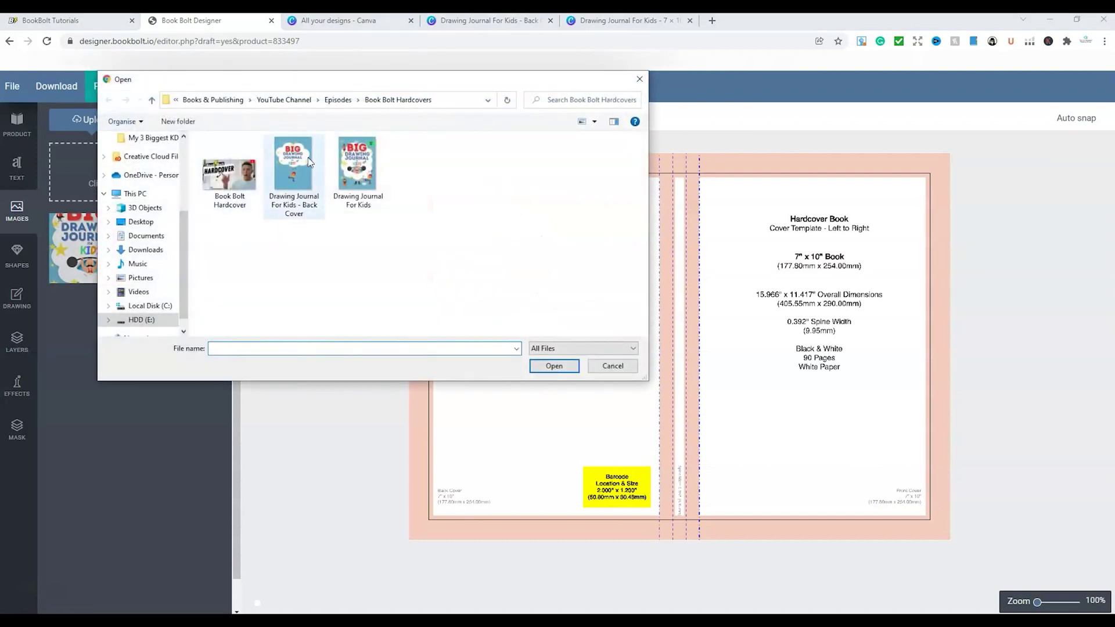
pyautogui.click(296, 159)
pyautogui.click(554, 365)
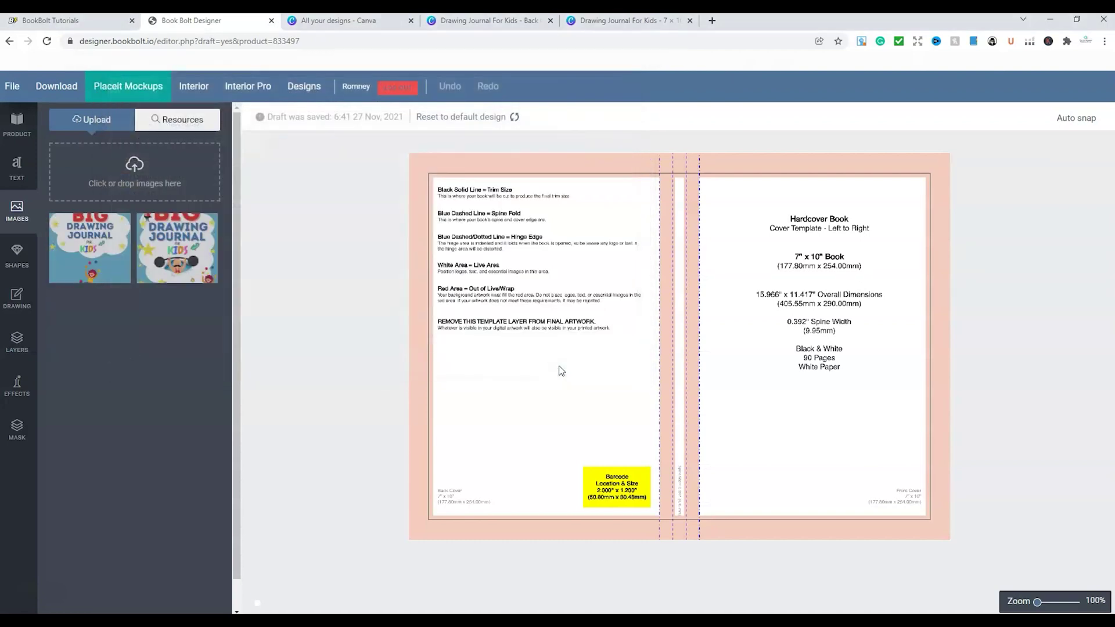
pyautogui.click(179, 247)
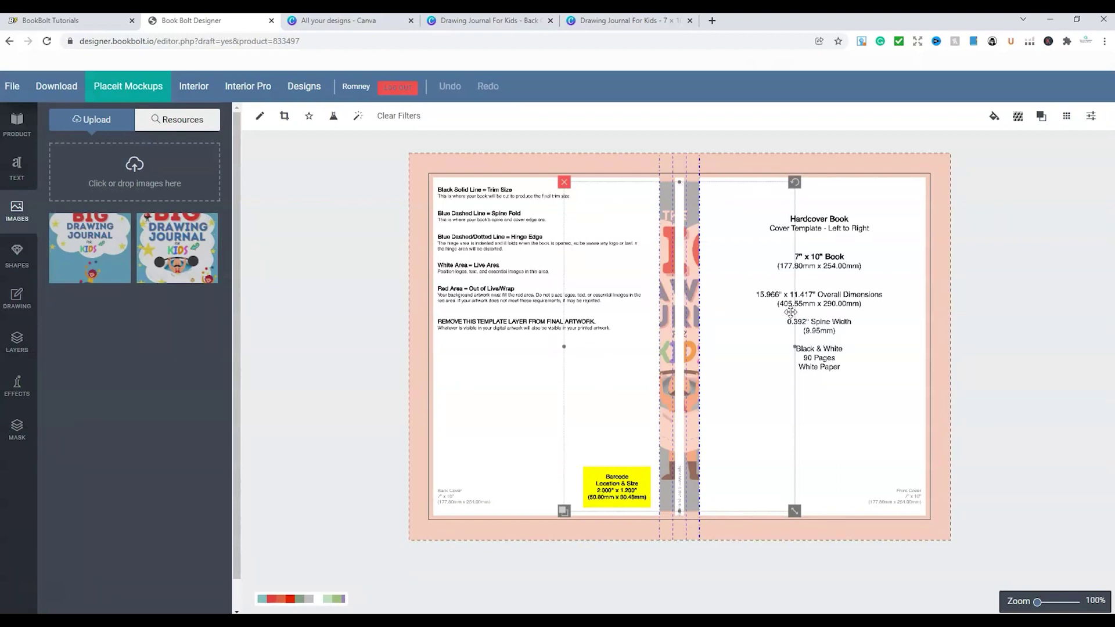
# Step: Enlarge the front cover art and position it over the front panel
pyautogui.moveTo(795, 513); pyautogui.dragTo(802, 517)
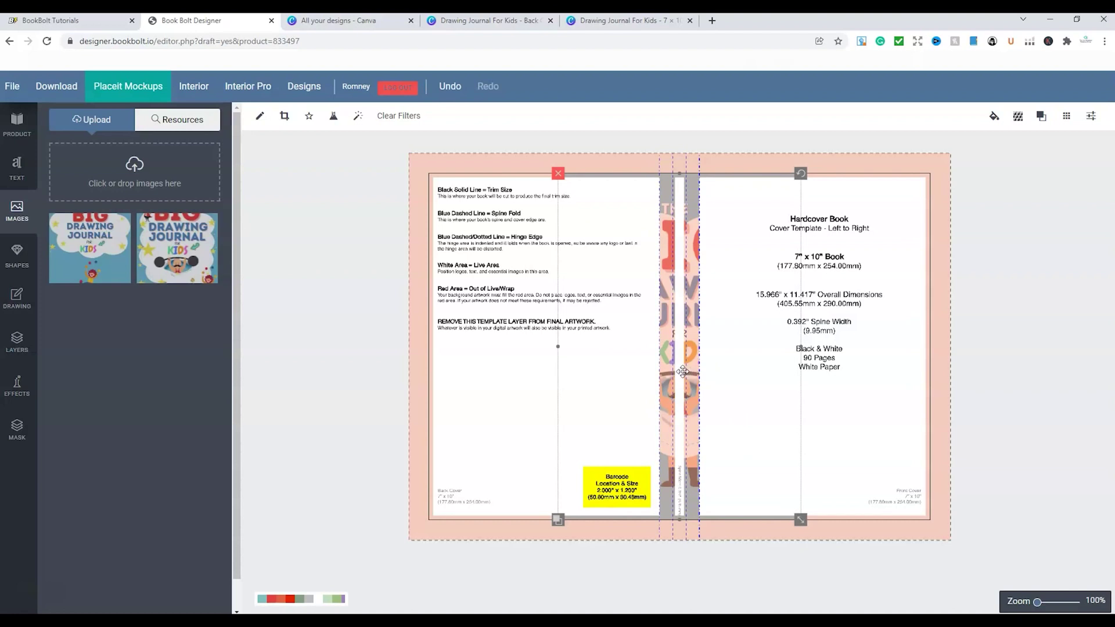
pyautogui.moveTo(685, 372); pyautogui.dragTo(811, 372)
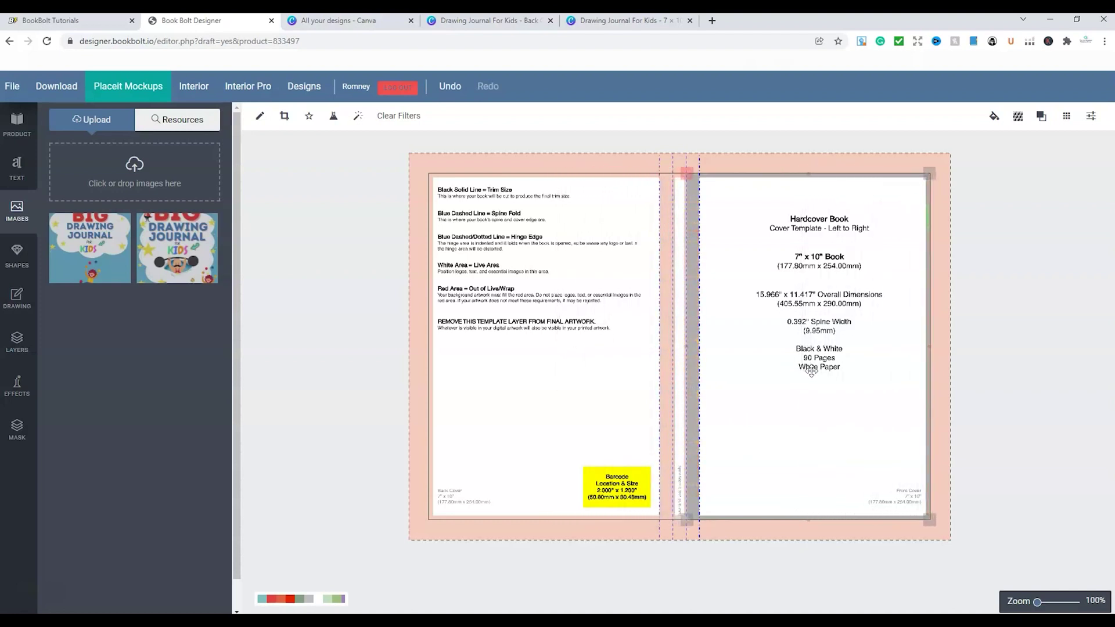
pyautogui.moveTo(811, 372); pyautogui.dragTo(811, 371)
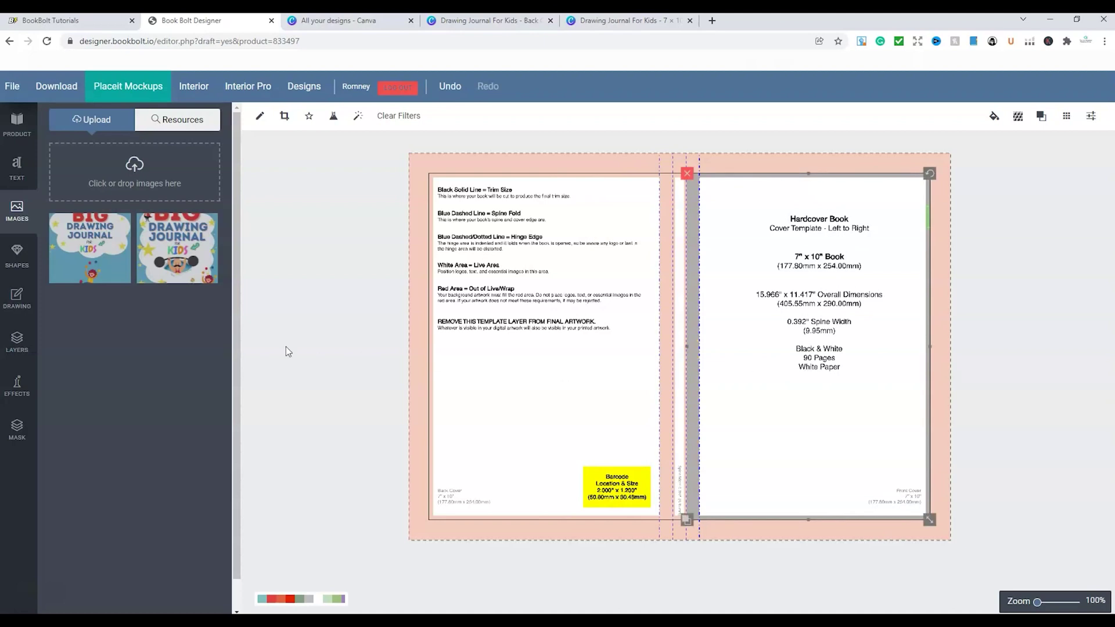
# Step: Add the back cover art, enlarge it, and shift it left onto the spine
pyautogui.click(92, 250)
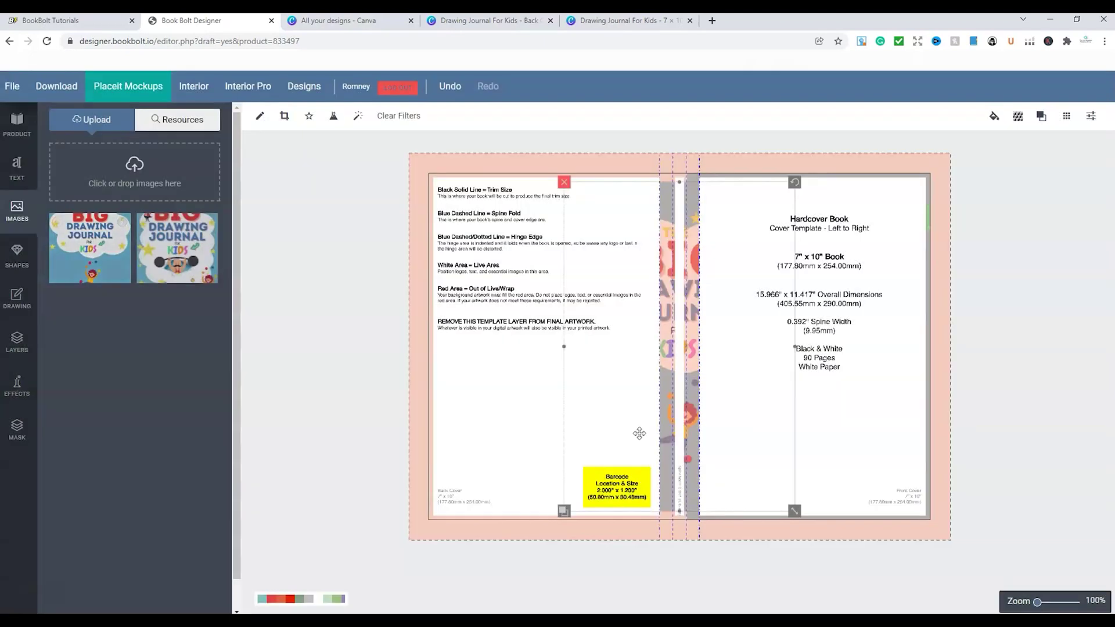
pyautogui.moveTo(794, 511); pyautogui.dragTo(802, 519)
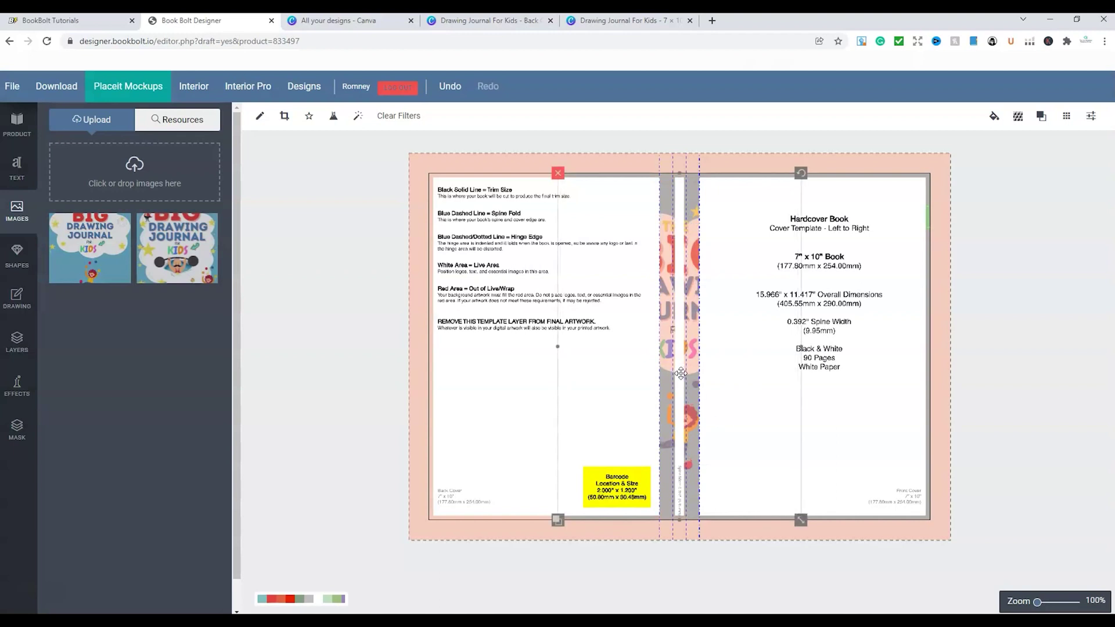
pyautogui.moveTo(682, 374); pyautogui.dragTo(552, 372)
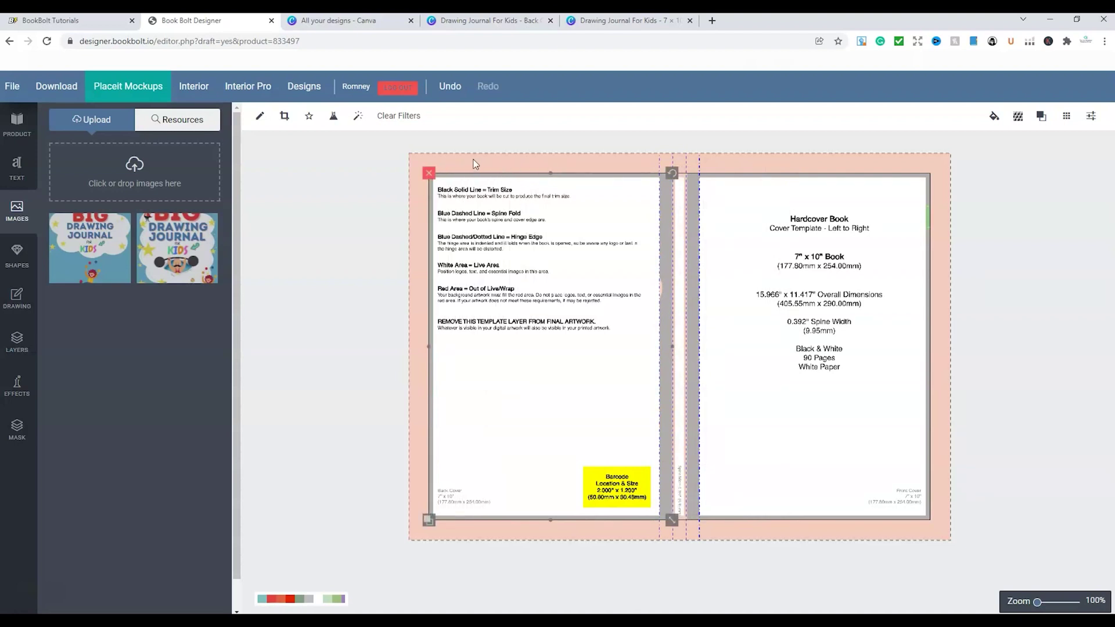
pyautogui.click(486, 24)
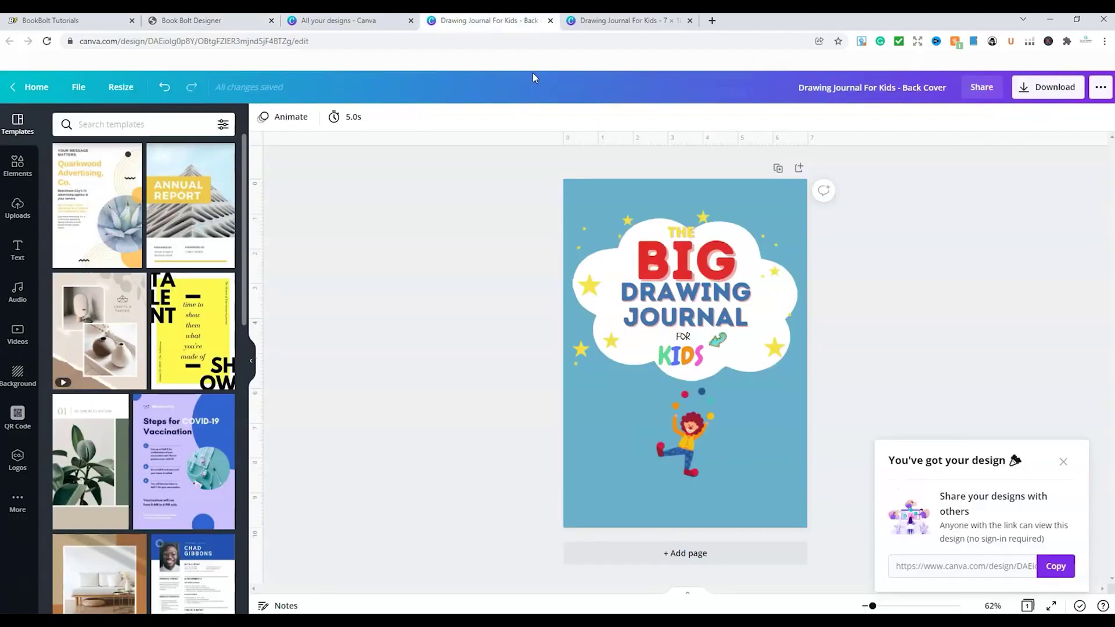
# Step: Copy the Canva back cover's background hex code #69B0CB
pyautogui.click(582, 188)
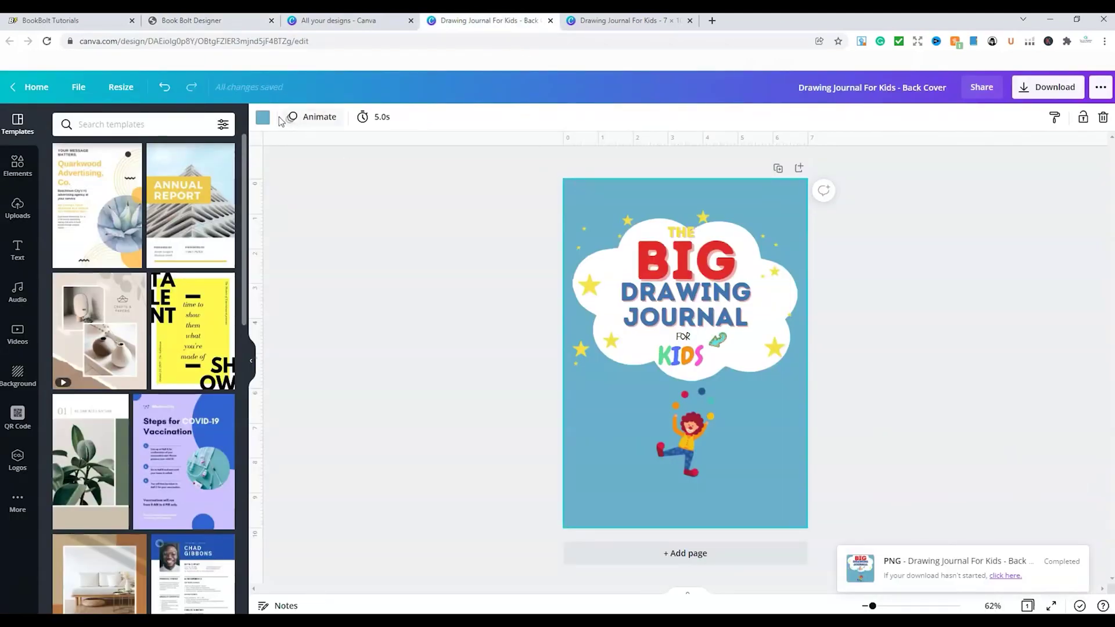
pyautogui.click(263, 119)
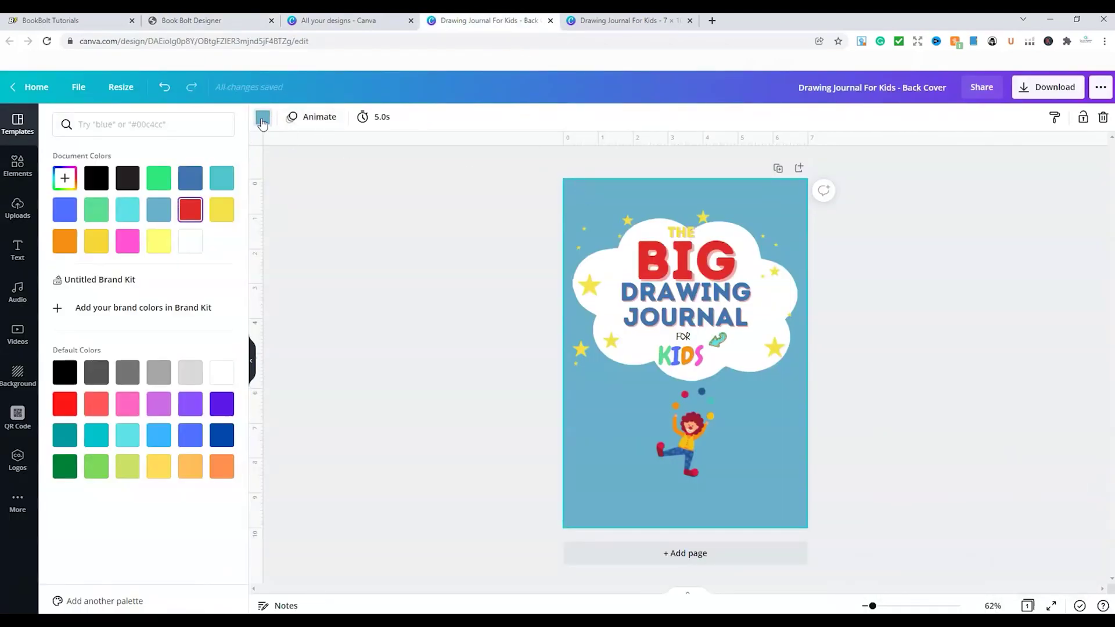
pyautogui.click(65, 179)
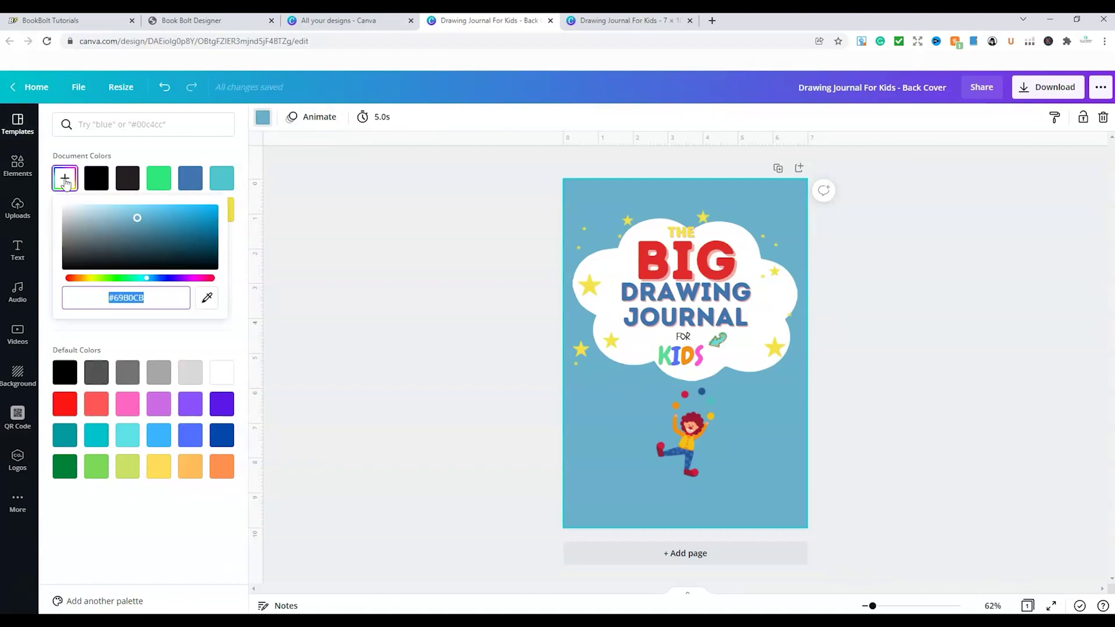
pyautogui.rightClick(120, 299)
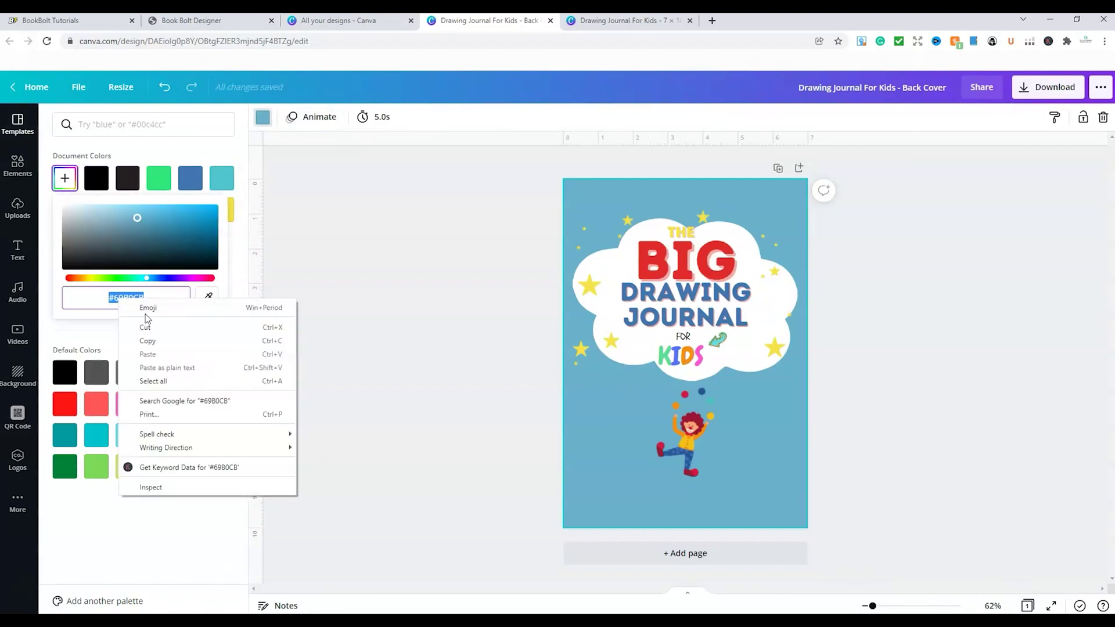
pyautogui.click(146, 343)
# Step: Replace the cover colour #eeeeee with #69b0cb and download the cover PDF
pyautogui.click(206, 23)
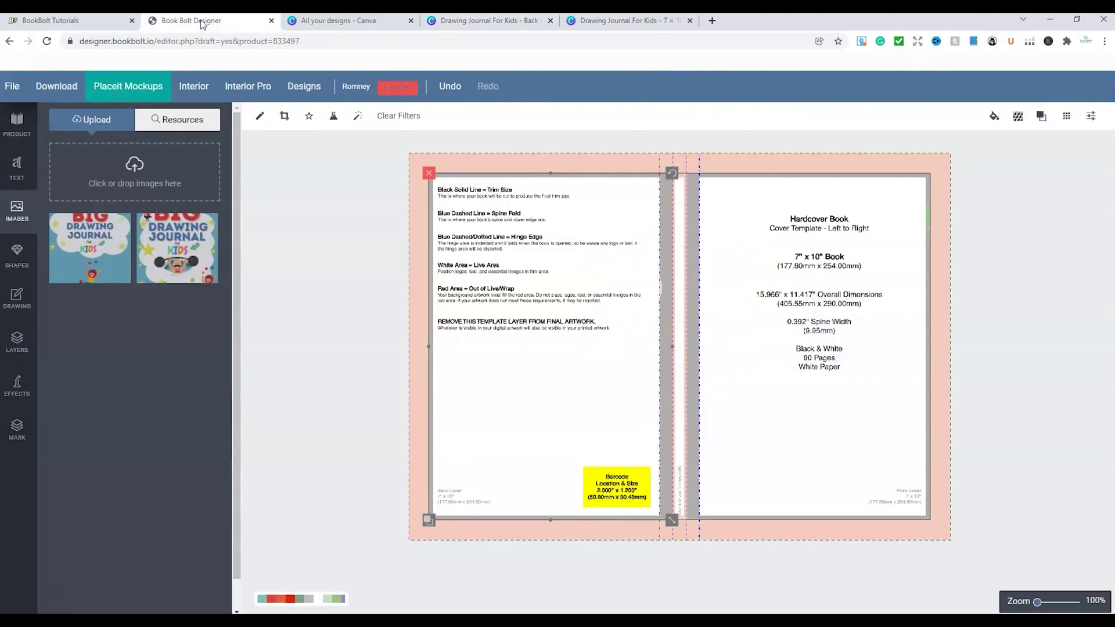
pyautogui.click(17, 125)
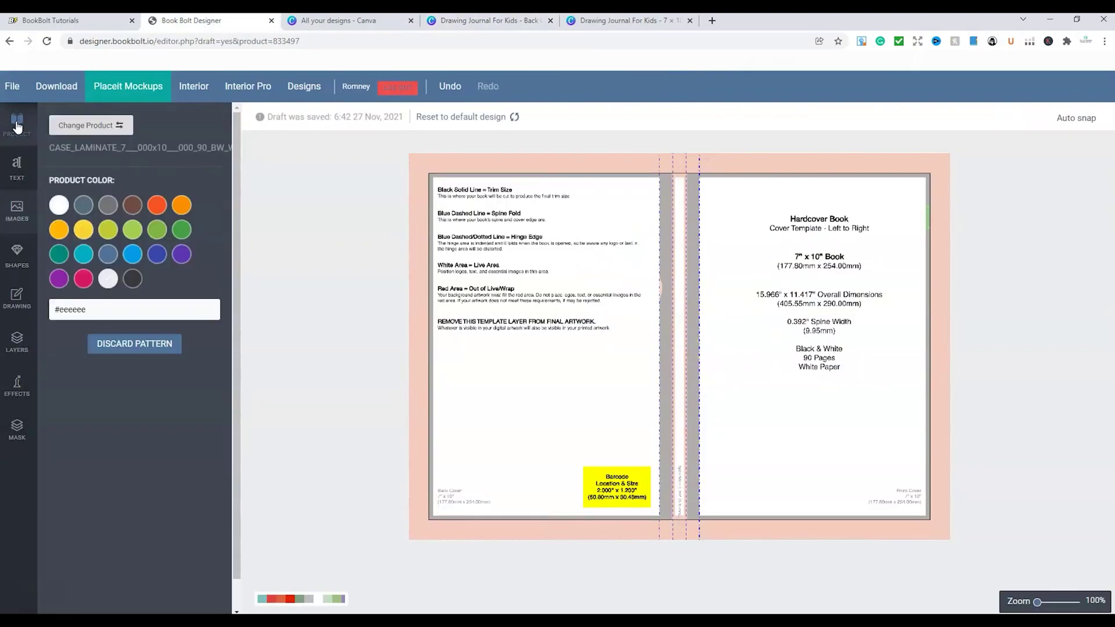
pyautogui.click(104, 310)
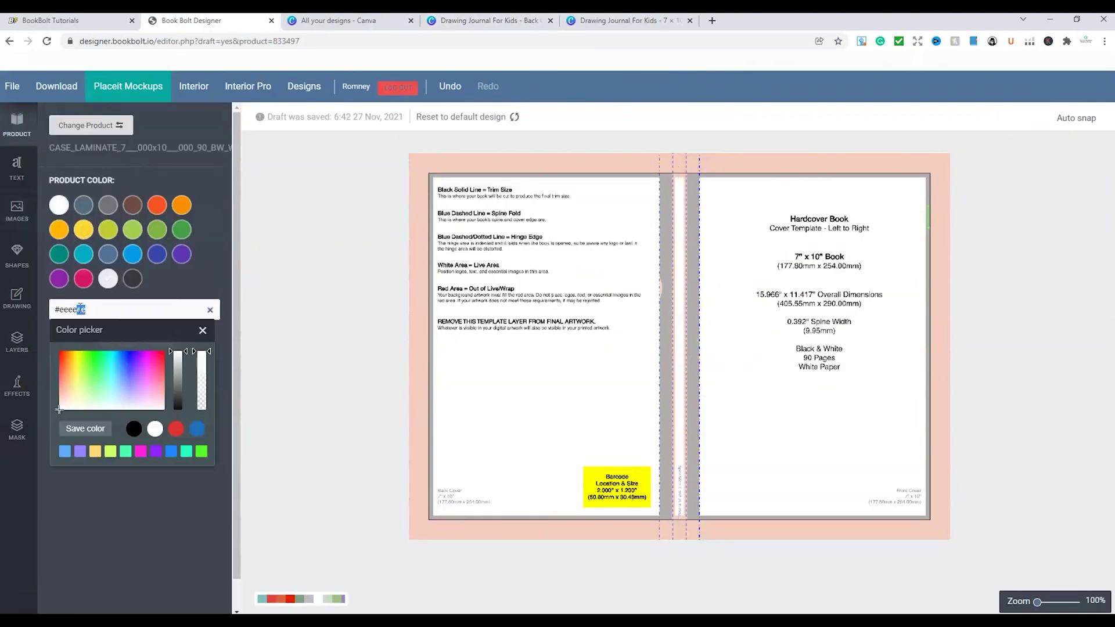
pyautogui.doubleClick(58, 309)
pyautogui.hotkey('ctrl', 'v')
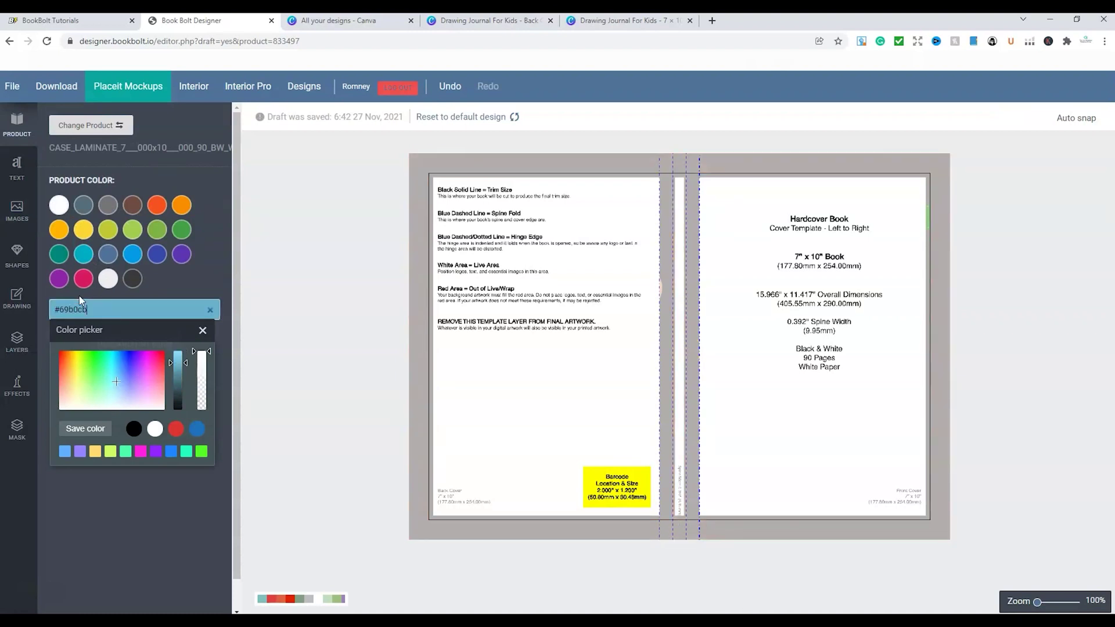
pyautogui.click(58, 87)
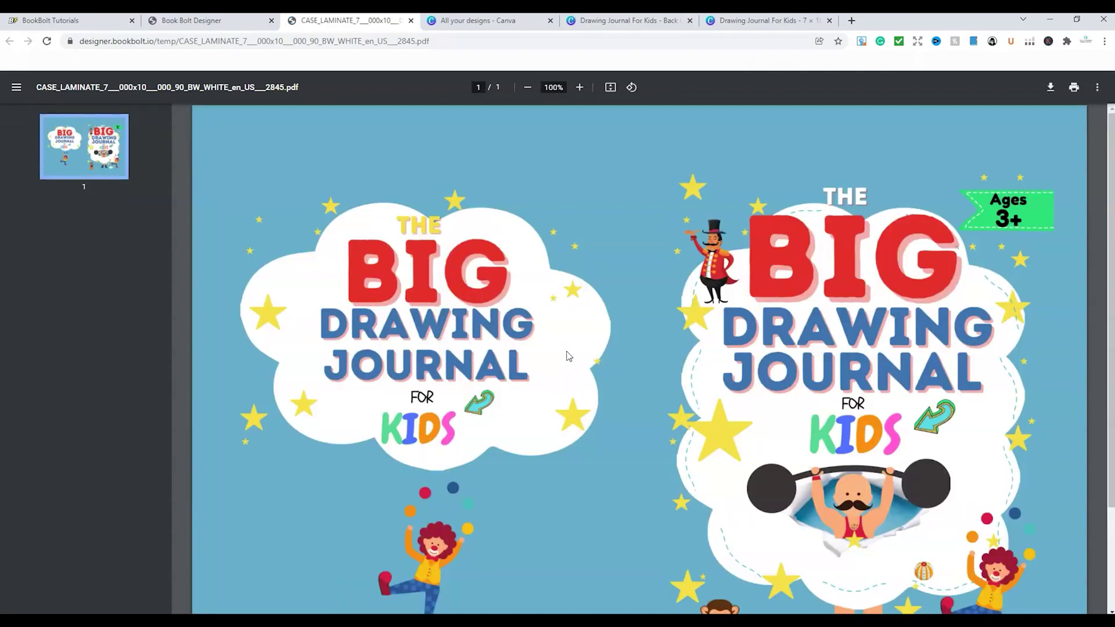
# Step: Review the blue wraparound PDF with both Big Drawing Journal covers, then save a copy
pyautogui.scroll(-1, 607, 365)
pyautogui.scroll(-3, 607, 364)
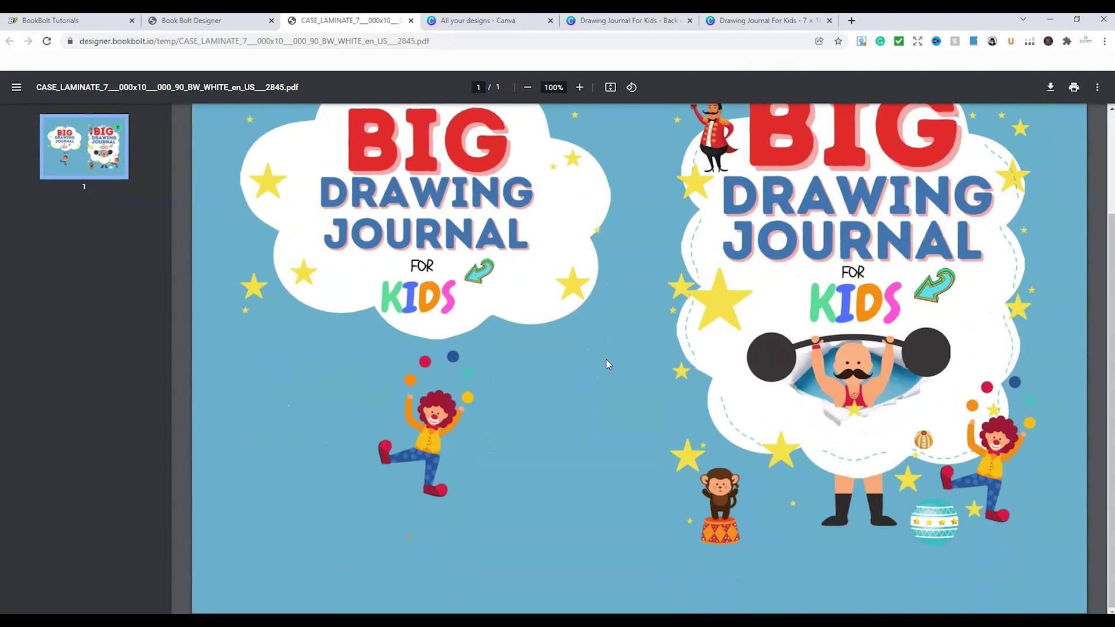
pyautogui.scroll(4, 607, 365)
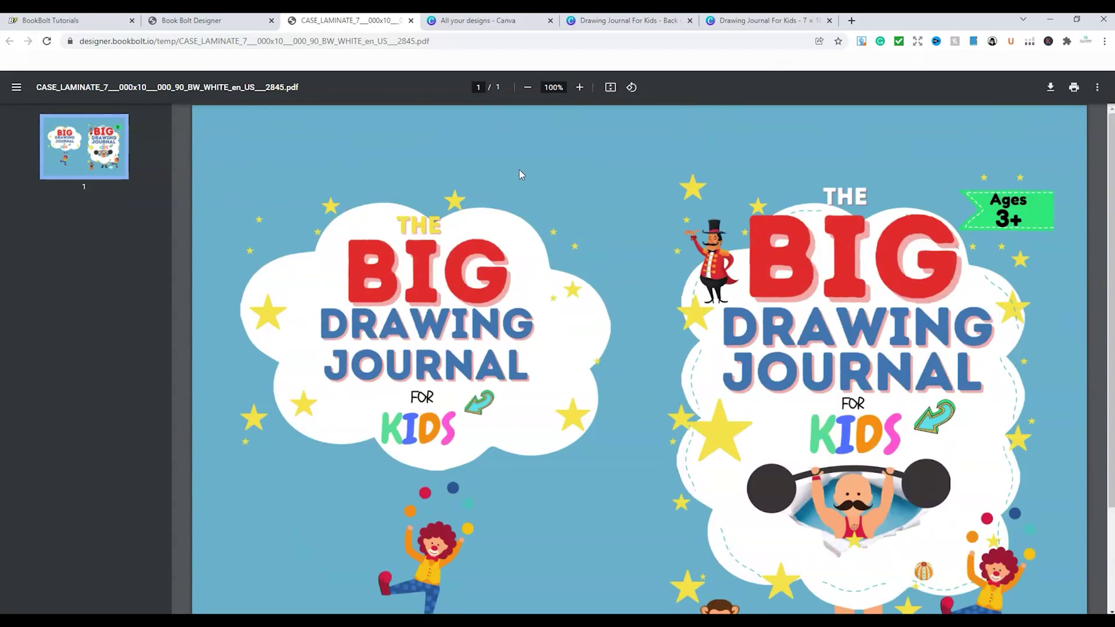
pyautogui.click(1057, 87)
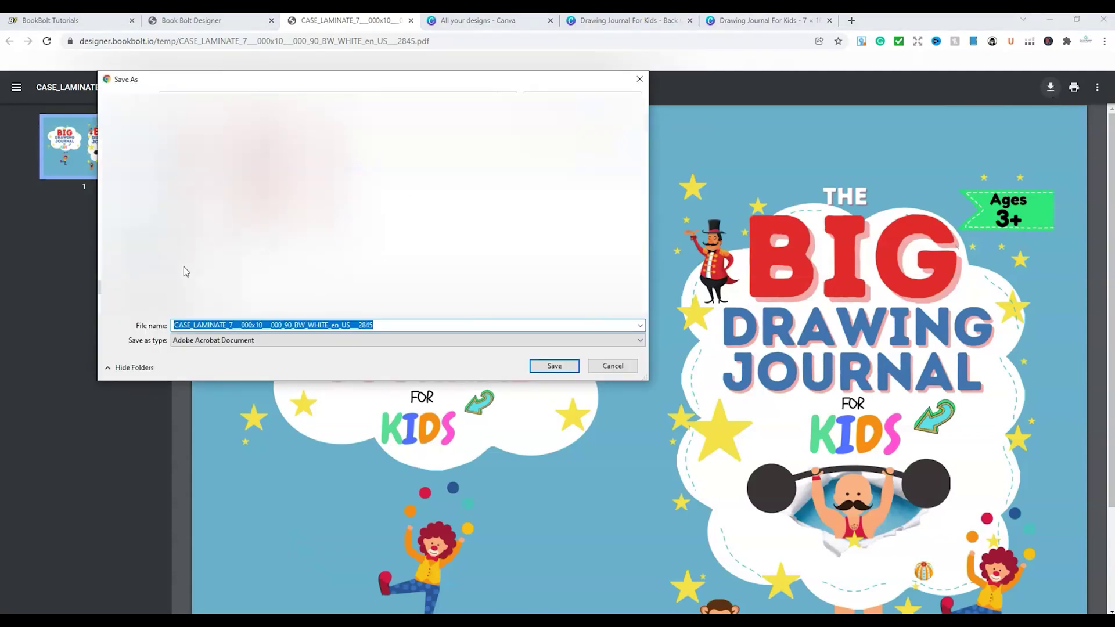
# Step: Save the PDF as 'The Big Drawing Journal - 7 x 10 Hardback Cover'
pyautogui.click(145, 290)
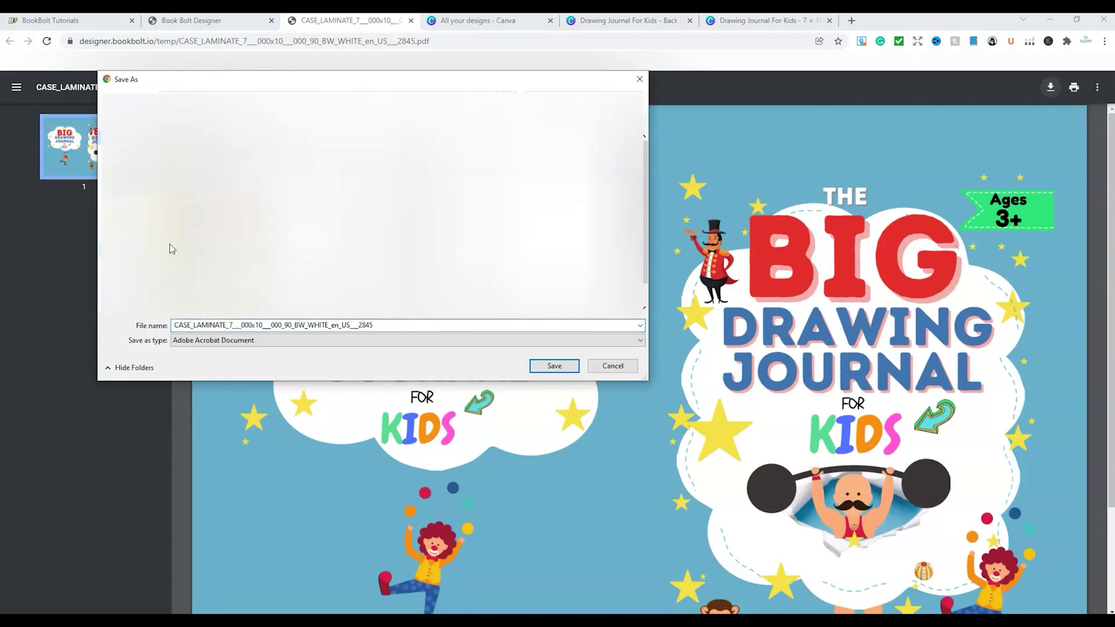
pyautogui.doubleClick(387, 324)
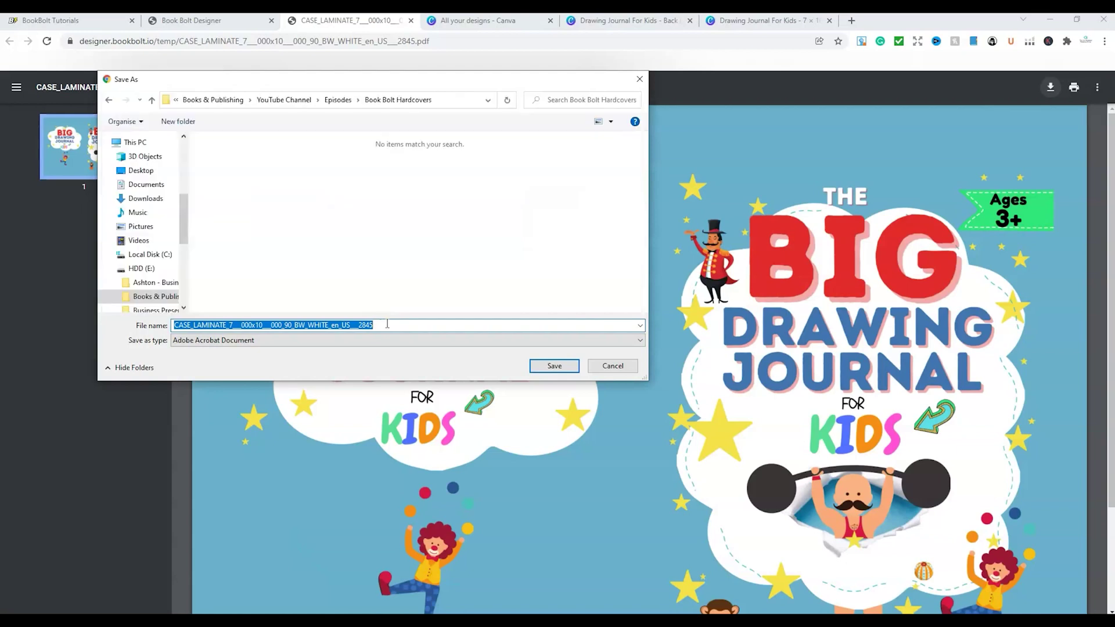
pyautogui.write('The Big')
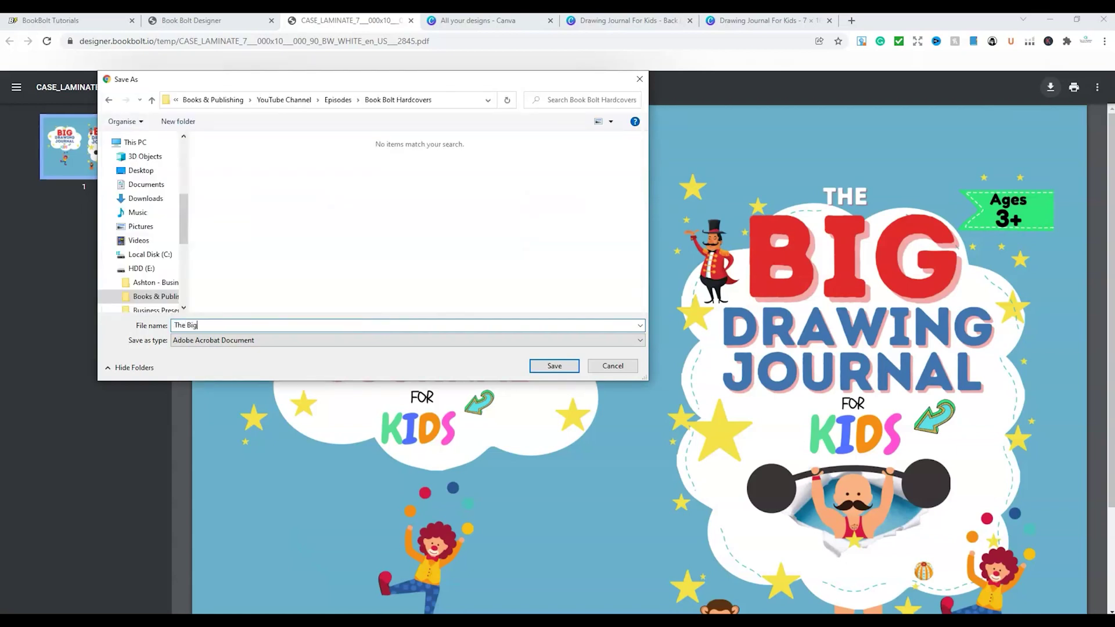
pyautogui.write(' Drawing rd')
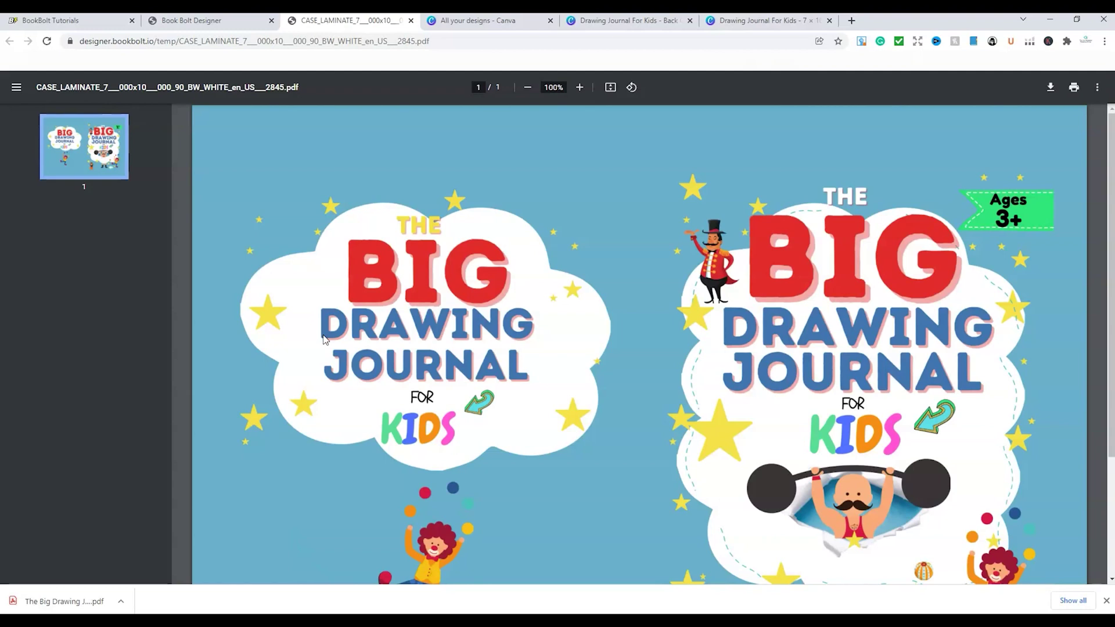
pyautogui.click(192, 20)
# Step: Close the 'Your design is ready' notice in BookBolt Designer
pyautogui.click(621, 313)
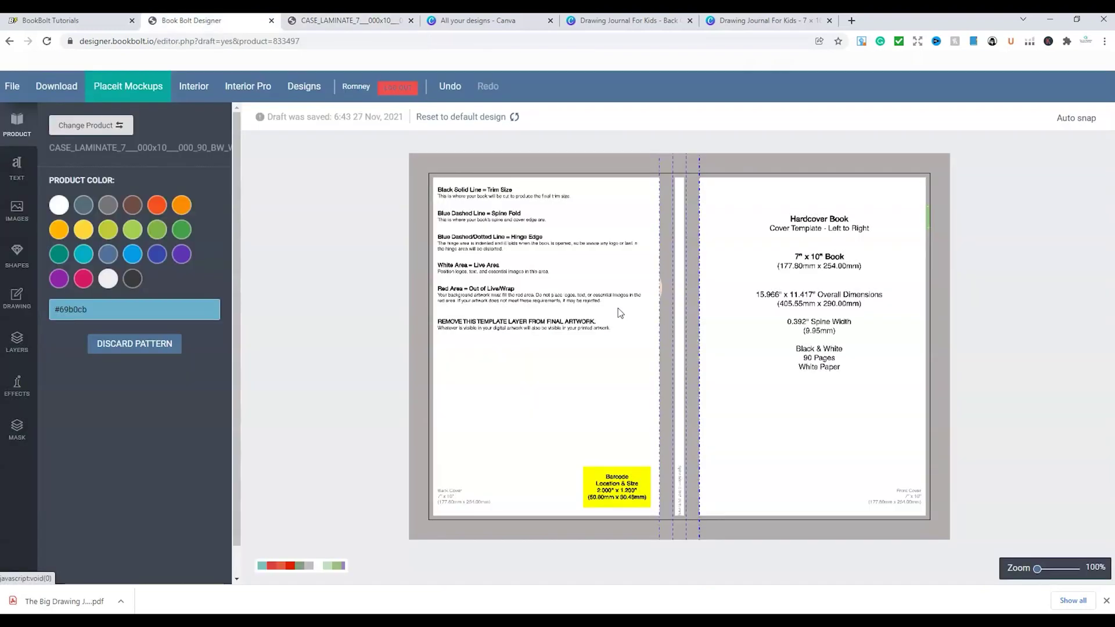